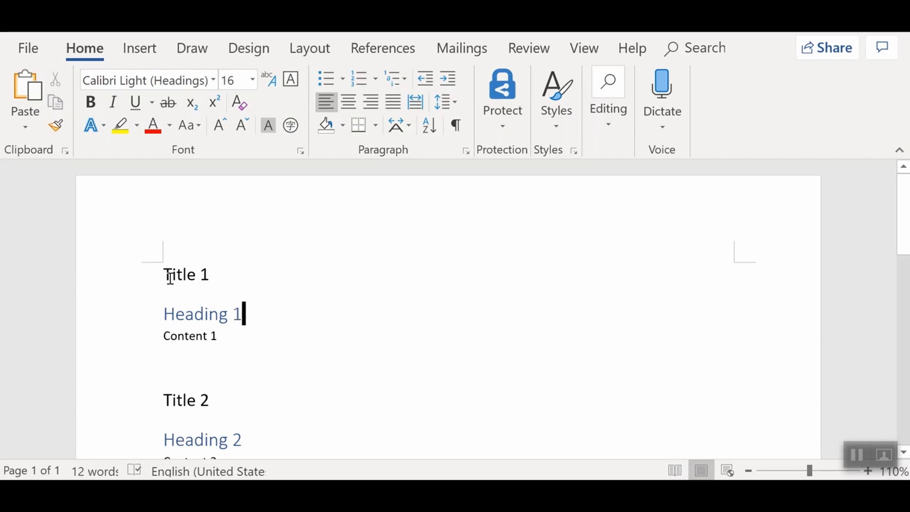
- Review the sample title, heading and content lines and the listed ways of working with styles
triple_click(183, 271)
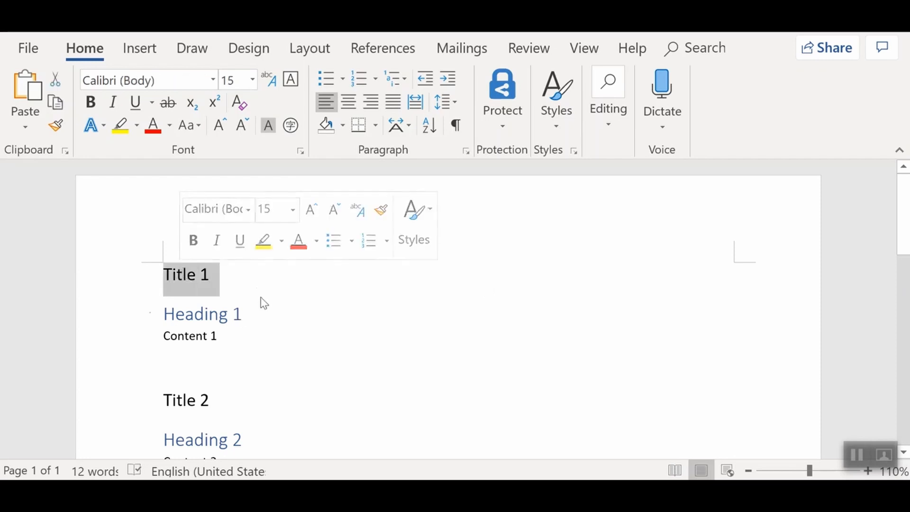
triple_click(209, 316)
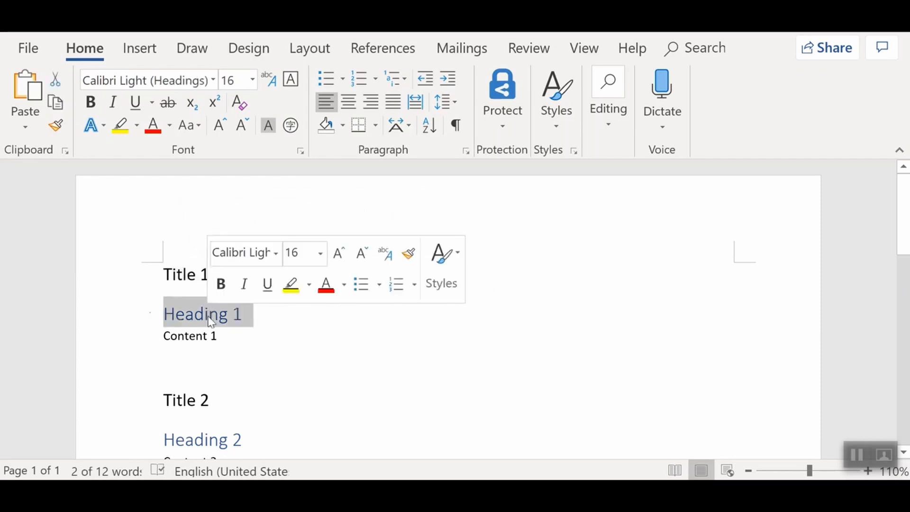
triple_click(194, 340)
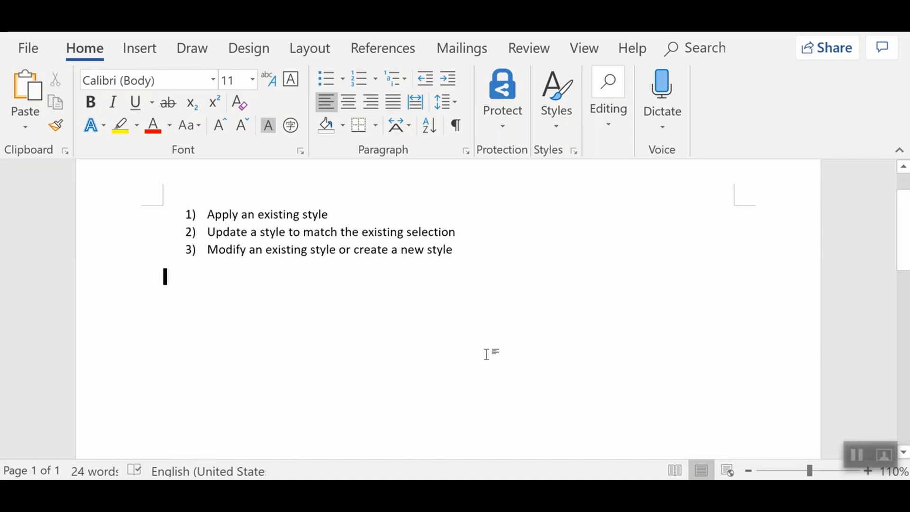
drag(208, 214, 354, 215)
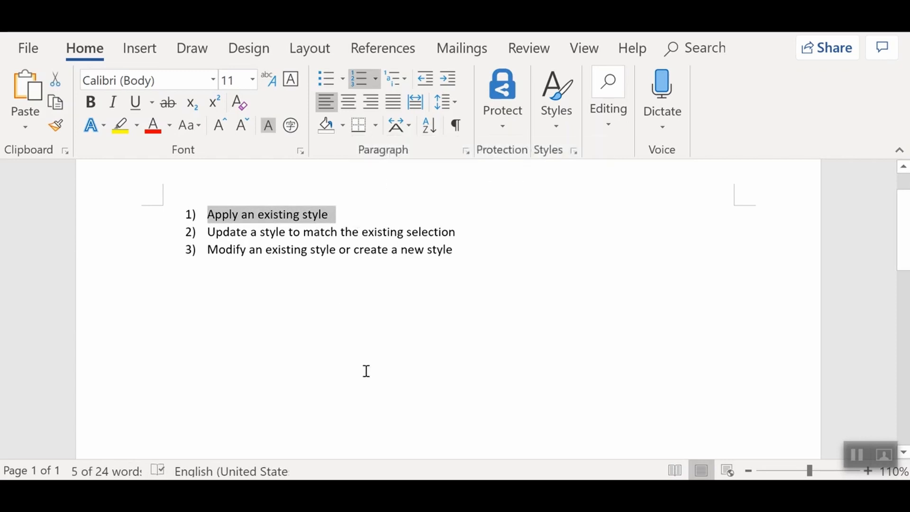
click(281, 247)
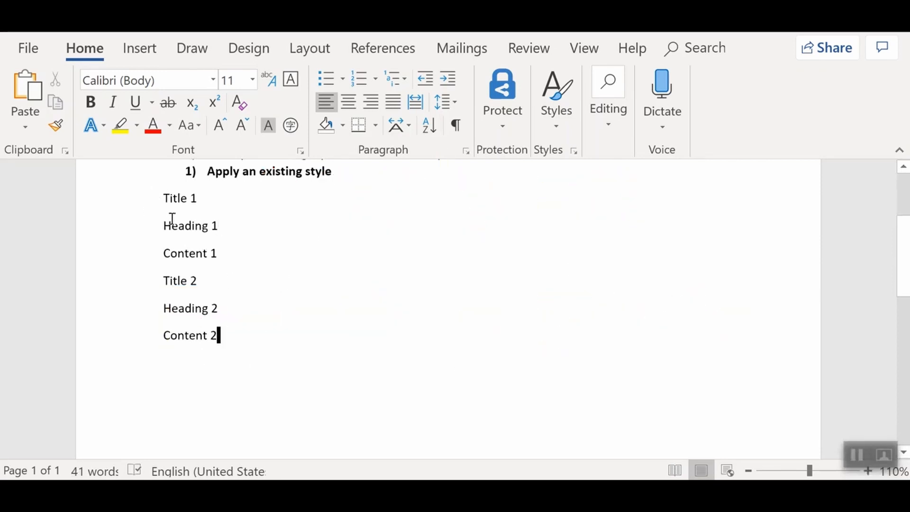
drag(157, 196, 214, 199)
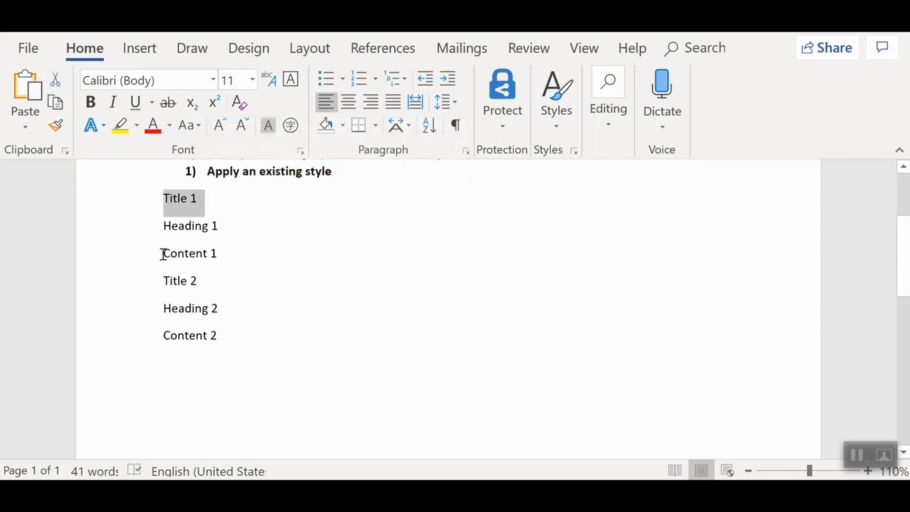
drag(160, 279, 223, 279)
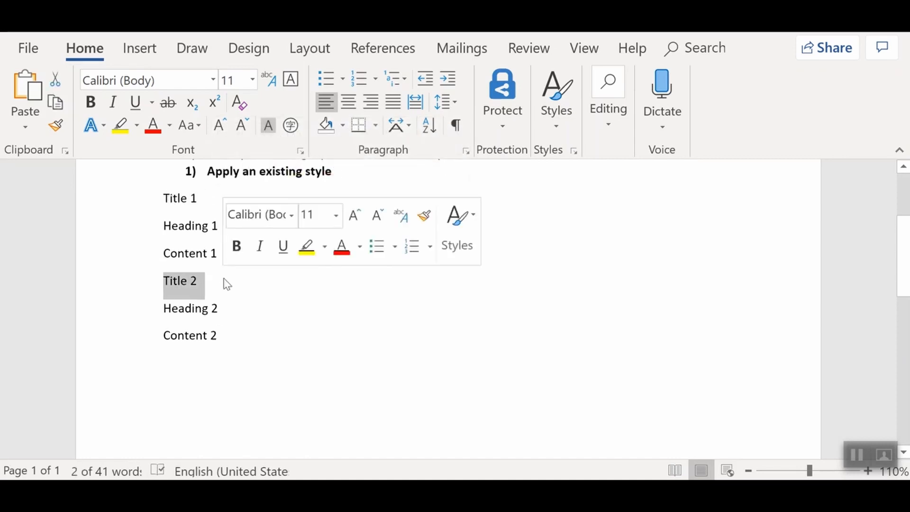
triple_click(185, 227)
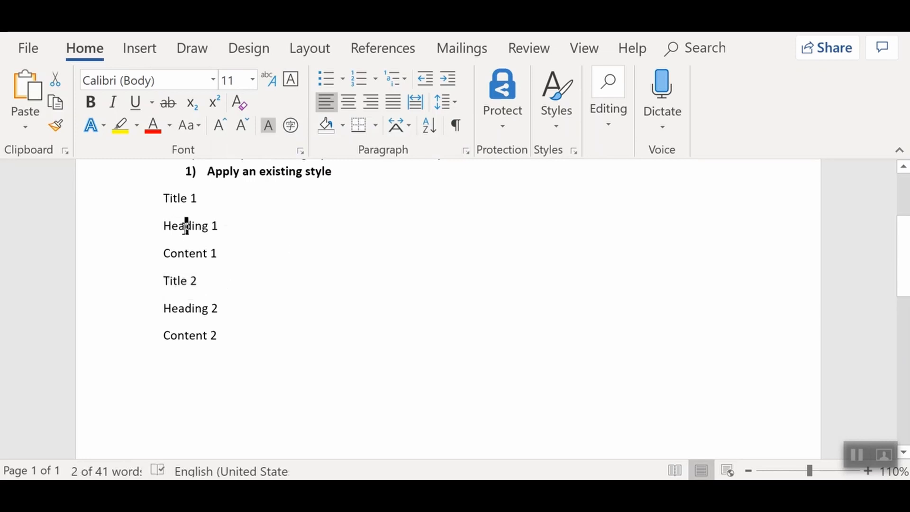
triple_click(171, 308)
click(194, 340)
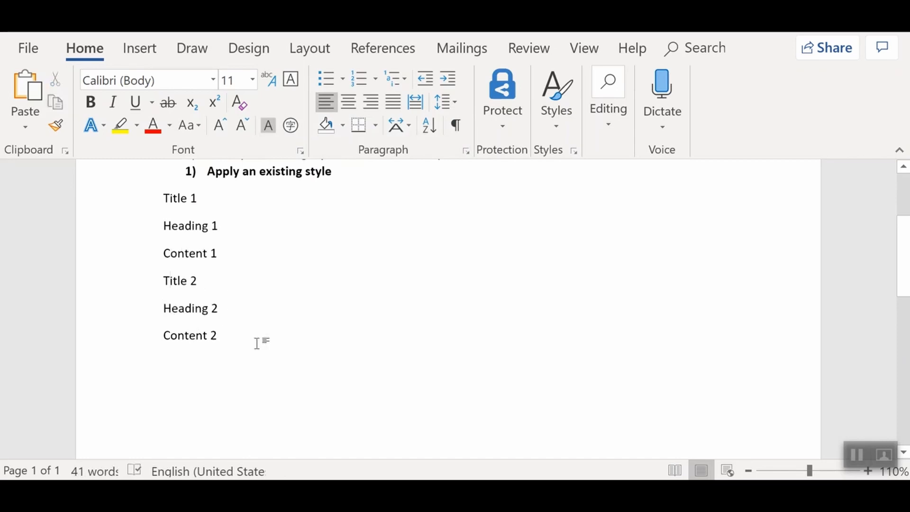
- Apply the existing Title style to the Title 1 and Title 2 lines
triple_click(179, 198)
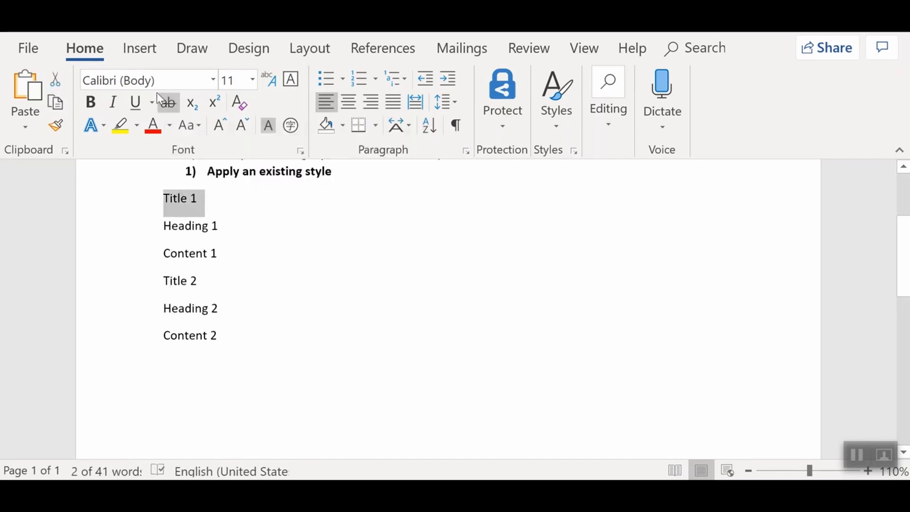
click(559, 127)
click(570, 238)
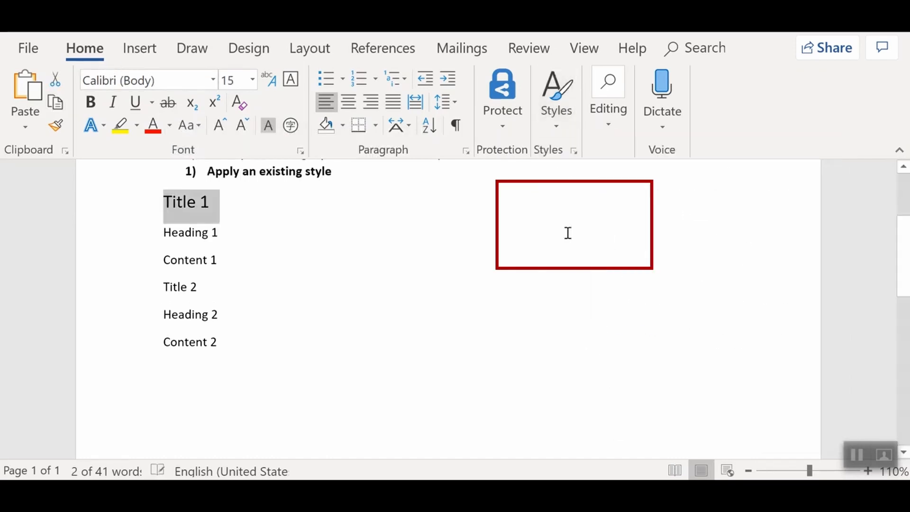
click(568, 232)
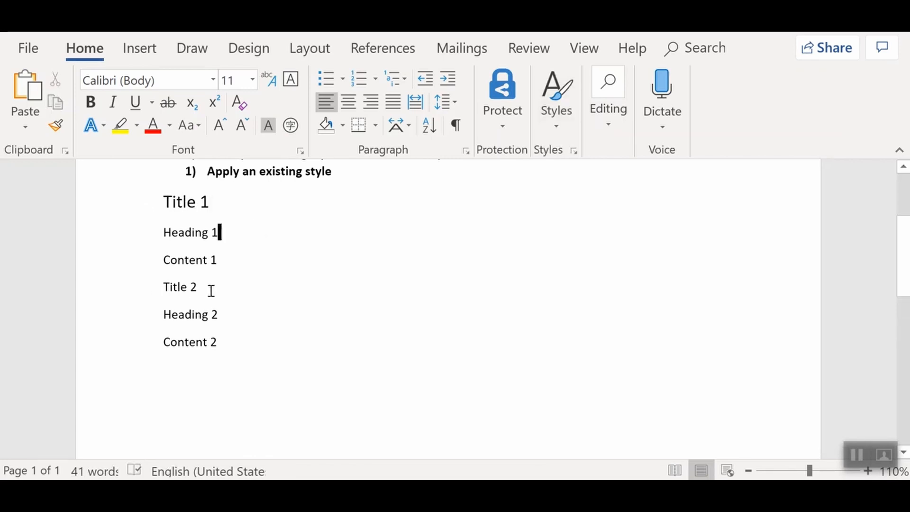
drag(211, 290, 163, 289)
click(556, 119)
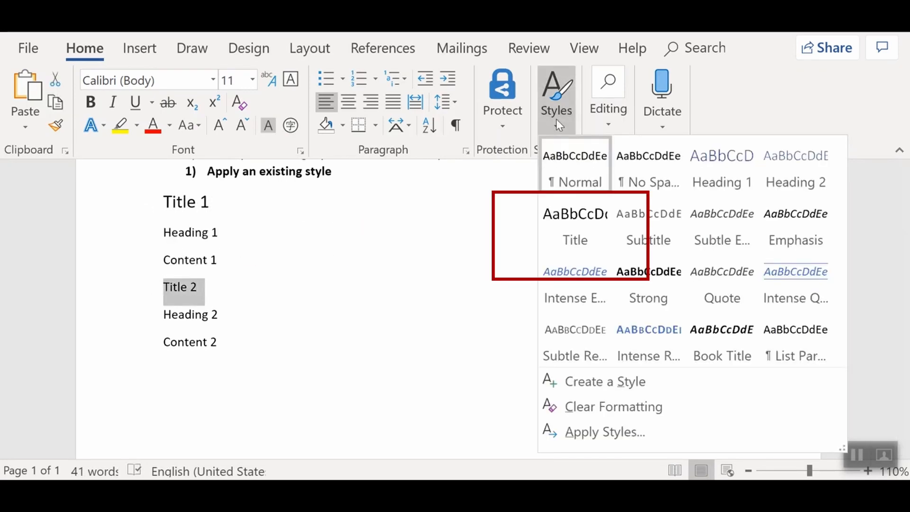
click(568, 230)
click(282, 238)
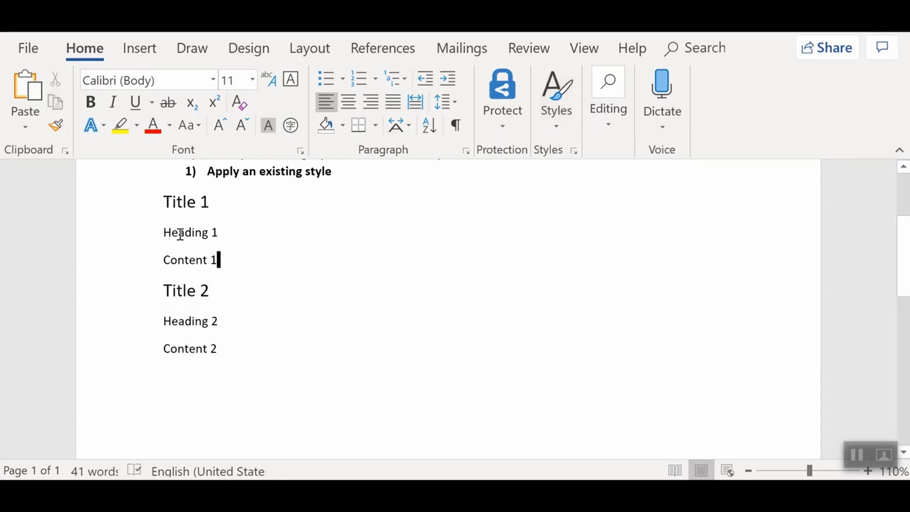
- Apply the existing Heading 1 style to the Heading 1 and Heading 2 lines
drag(164, 233, 218, 231)
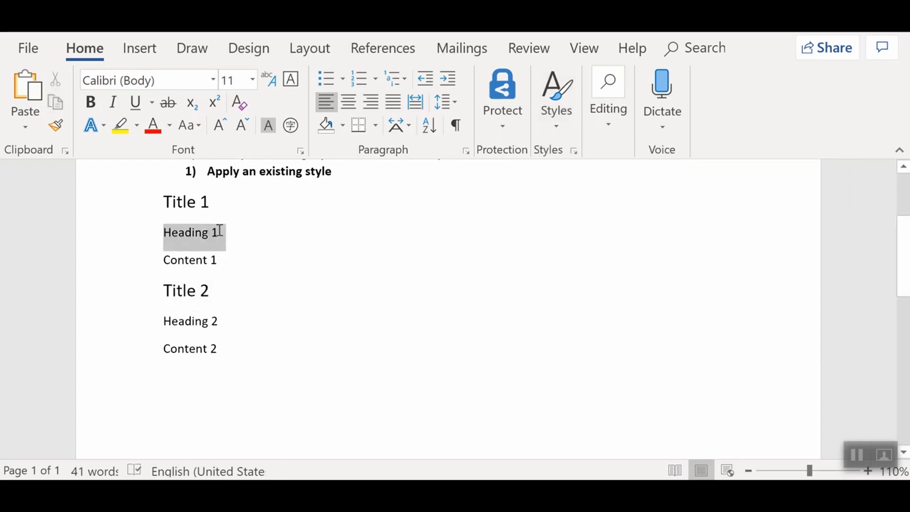
click(551, 122)
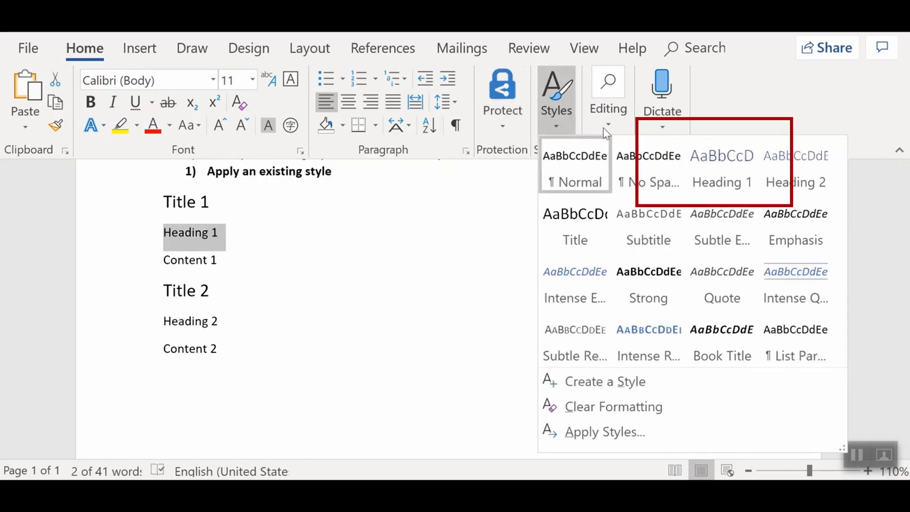
click(723, 166)
click(237, 263)
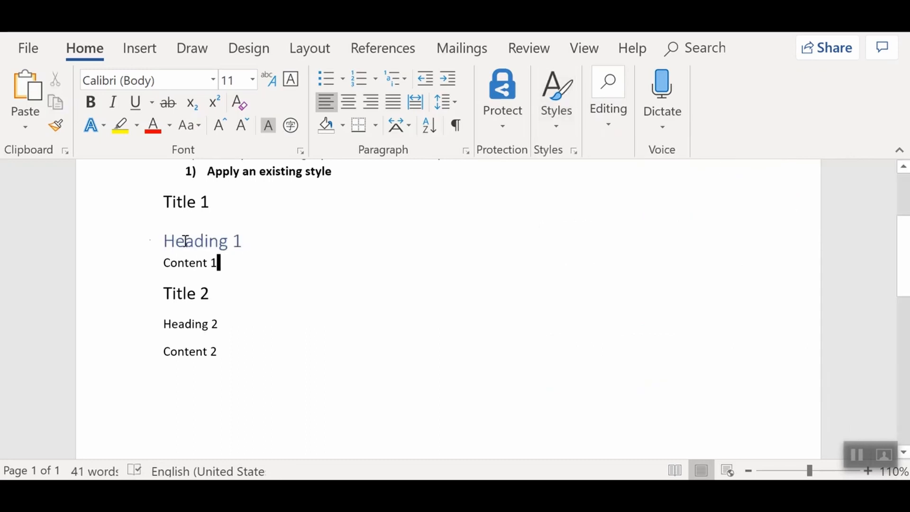
drag(163, 324, 222, 324)
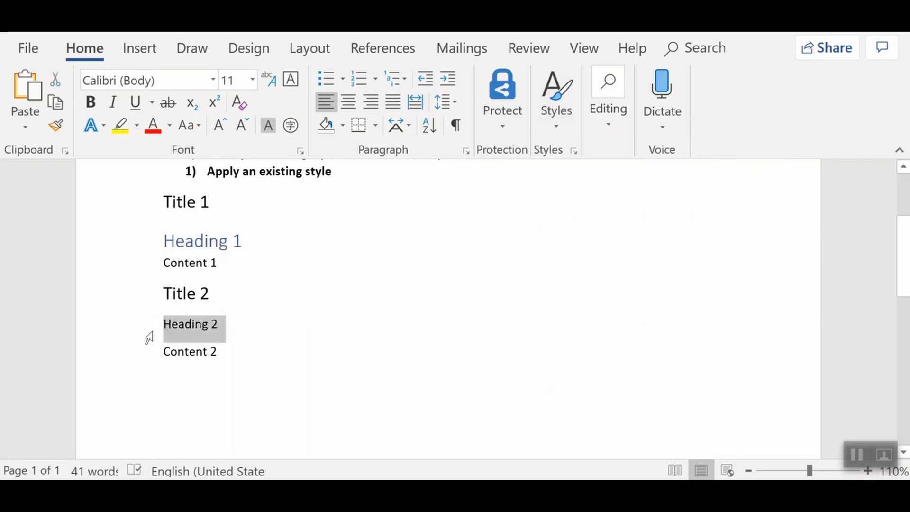
click(557, 124)
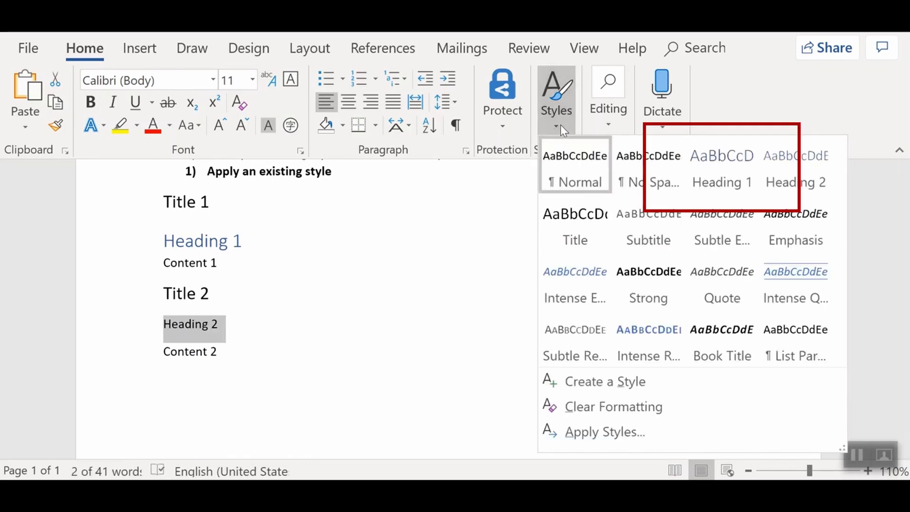
click(716, 178)
- Check the formatting of both title lines, both heading lines and the Content 1 line against the available styles
triple_click(179, 202)
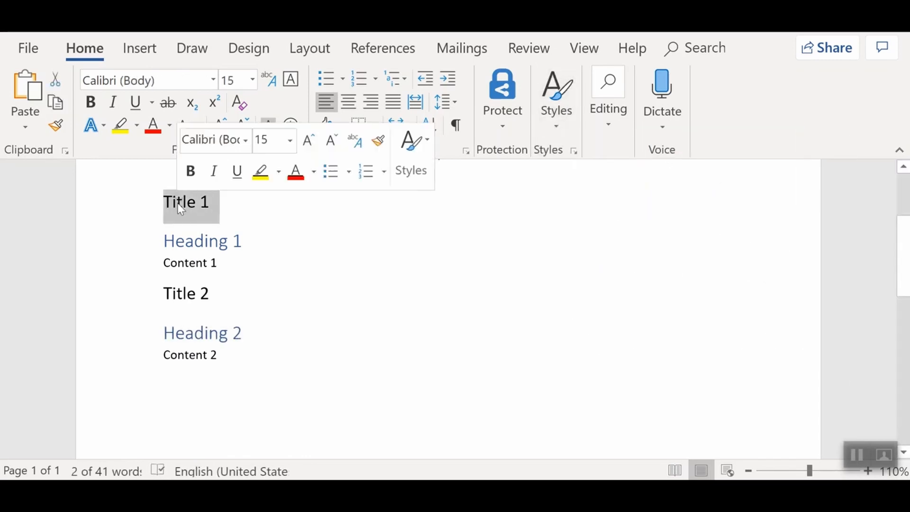
triple_click(191, 293)
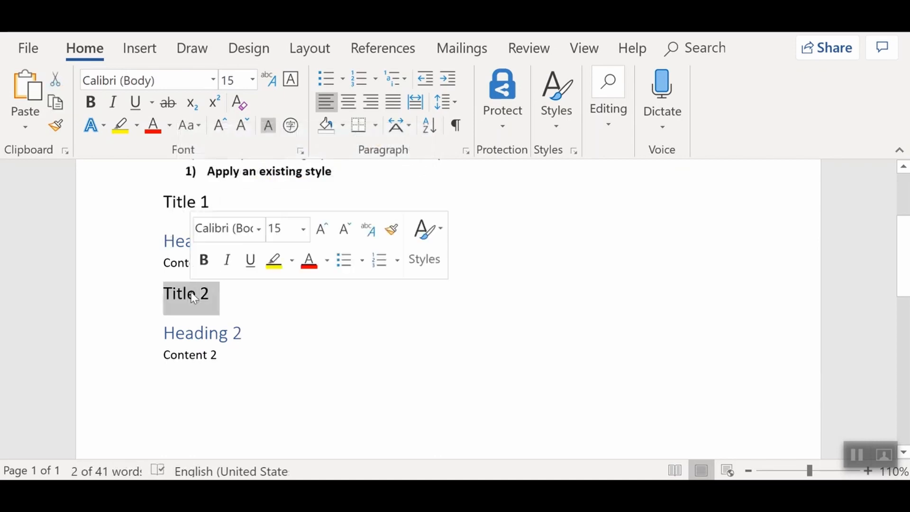
double_click(169, 241)
triple_click(170, 251)
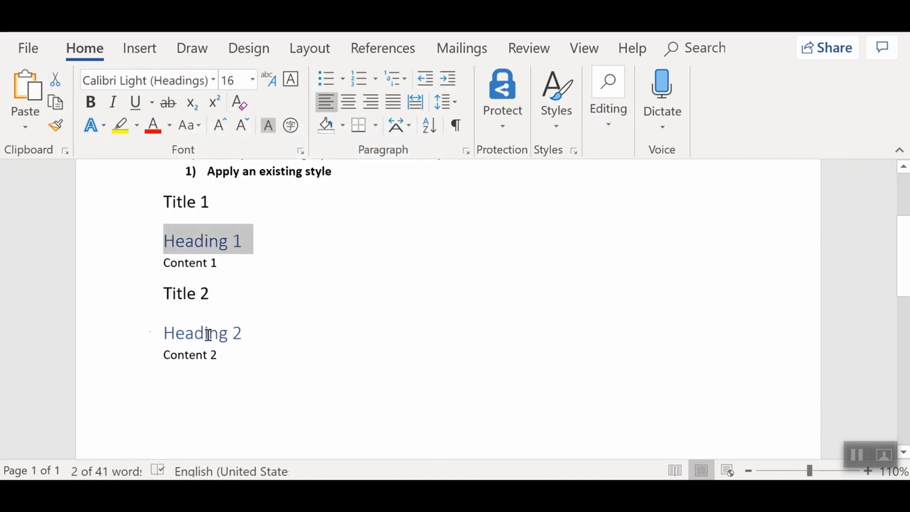
triple_click(208, 334)
double_click(195, 262)
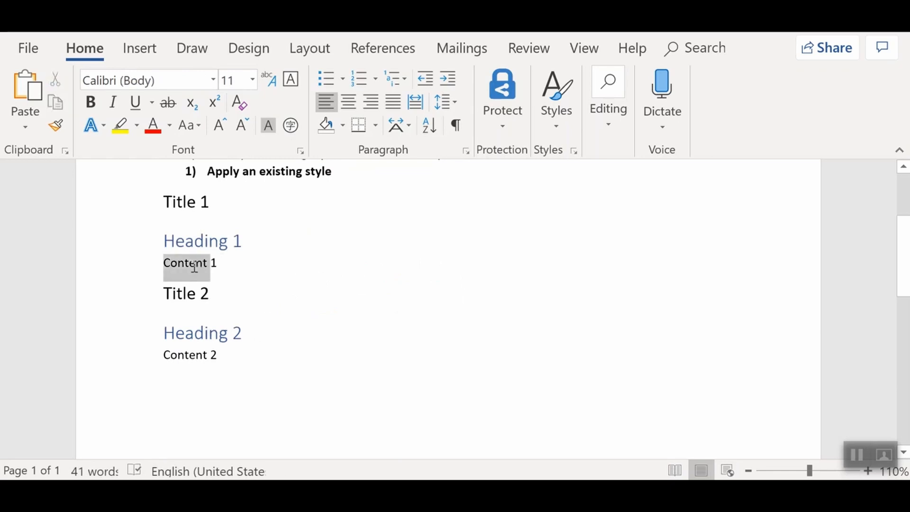
triple_click(194, 267)
click(558, 123)
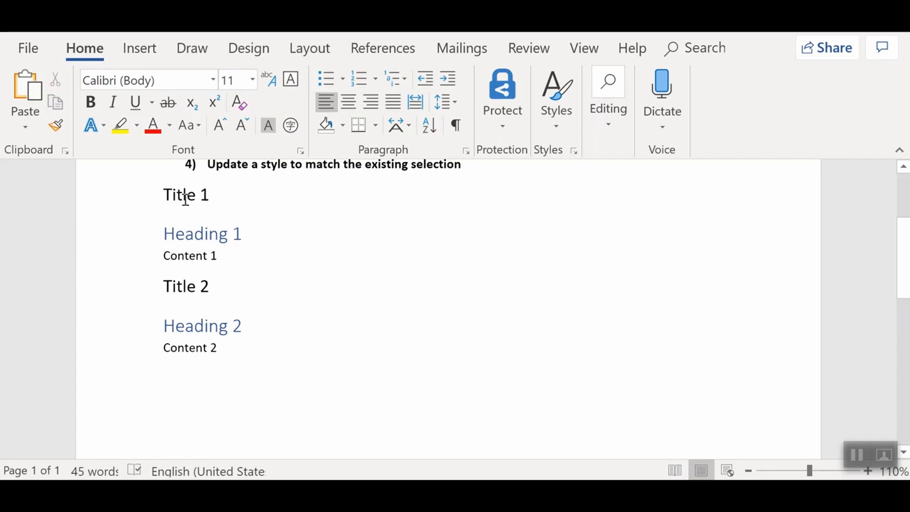
- Format the Title 1 line under "Update a style to match the existing selection" in red at font size 18
drag(164, 195, 215, 195)
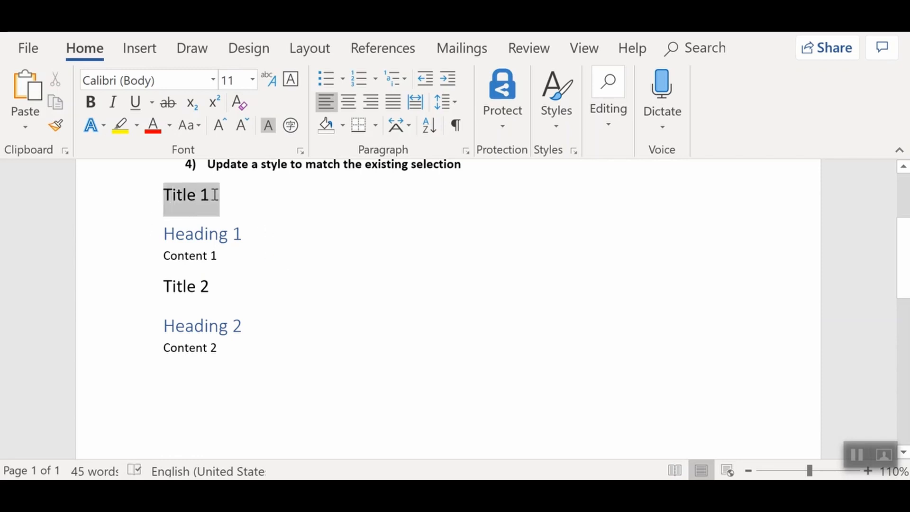
click(154, 129)
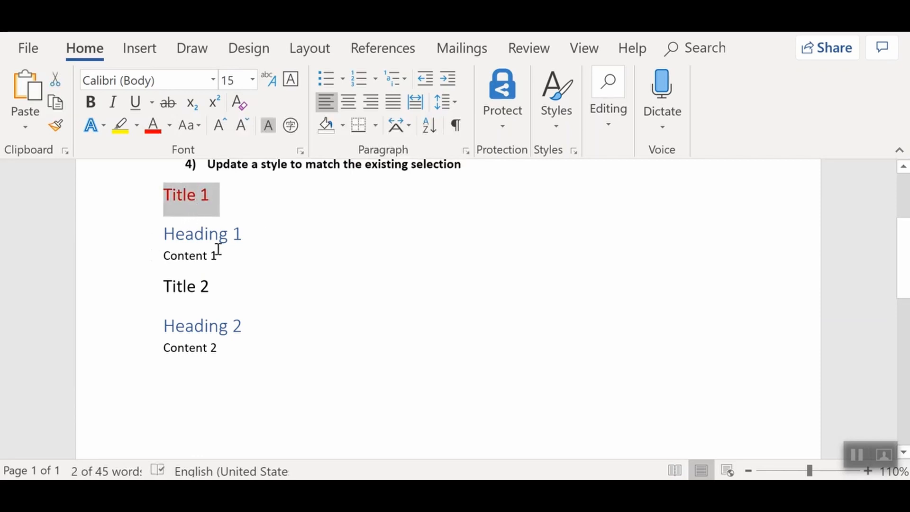
click(255, 85)
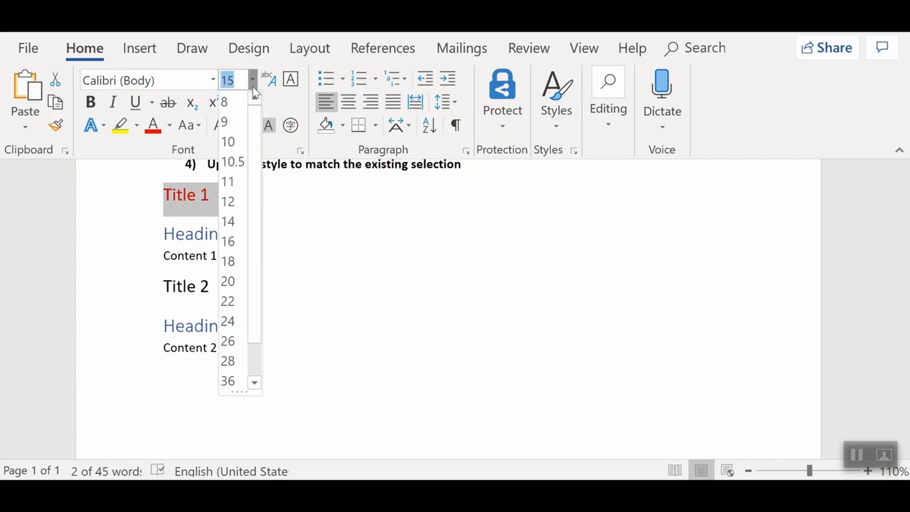
click(228, 261)
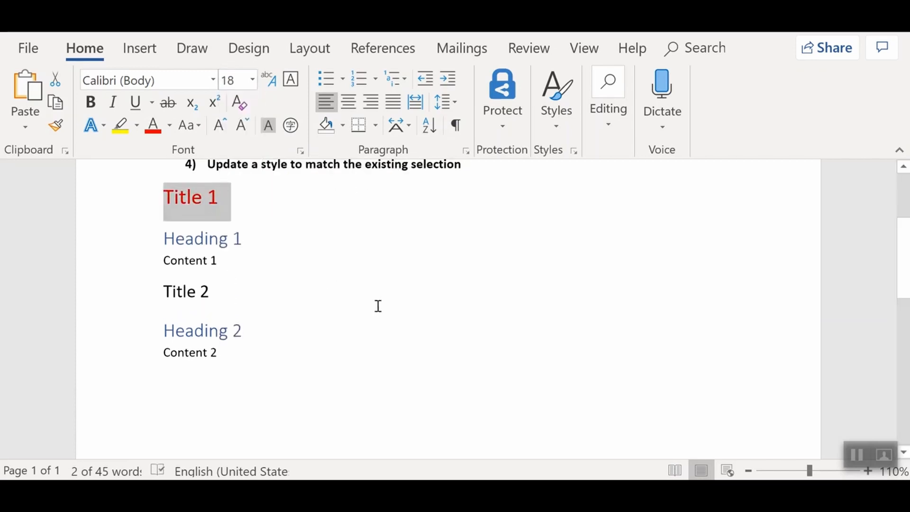
- Update the Title style to match the selected Title 1 line and check the Title 2 line
click(542, 129)
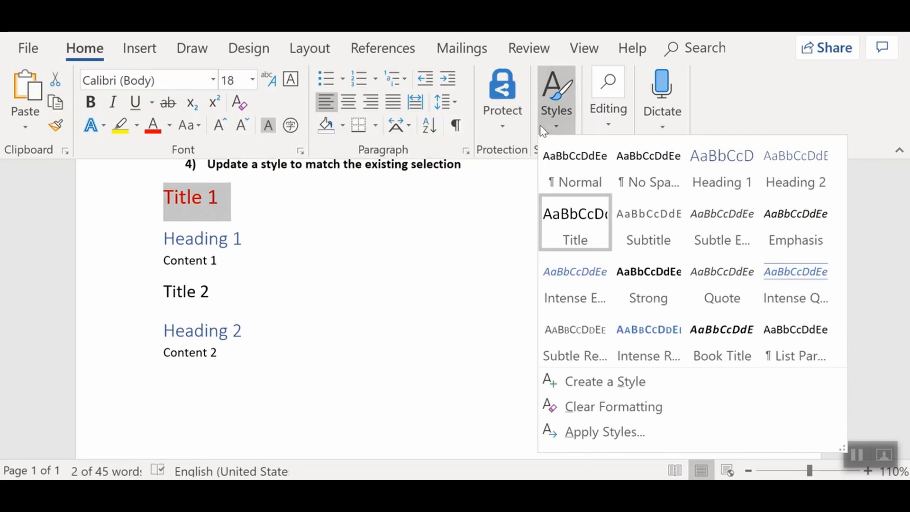
right_click(568, 232)
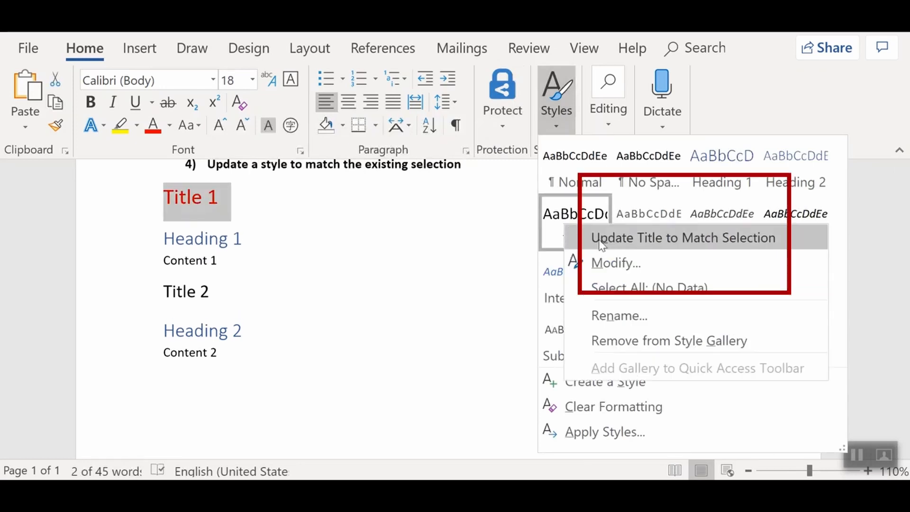
click(635, 239)
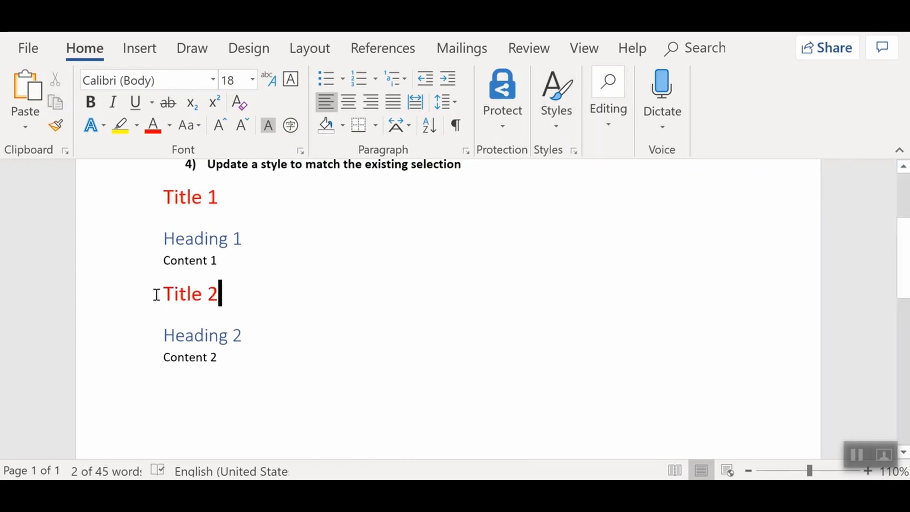
drag(155, 295, 232, 290)
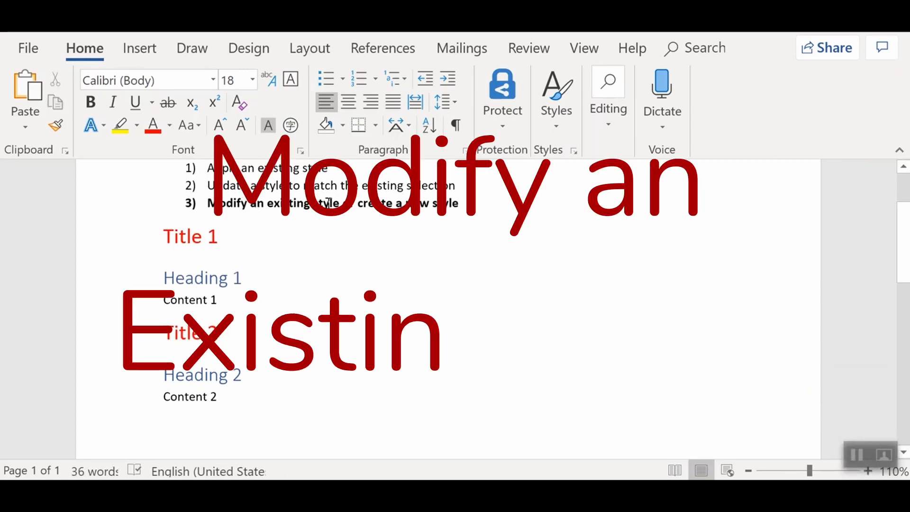
- Open the Normal style of the Content 1 line for modification and rename it Normal Test
double_click(180, 301)
click(180, 300)
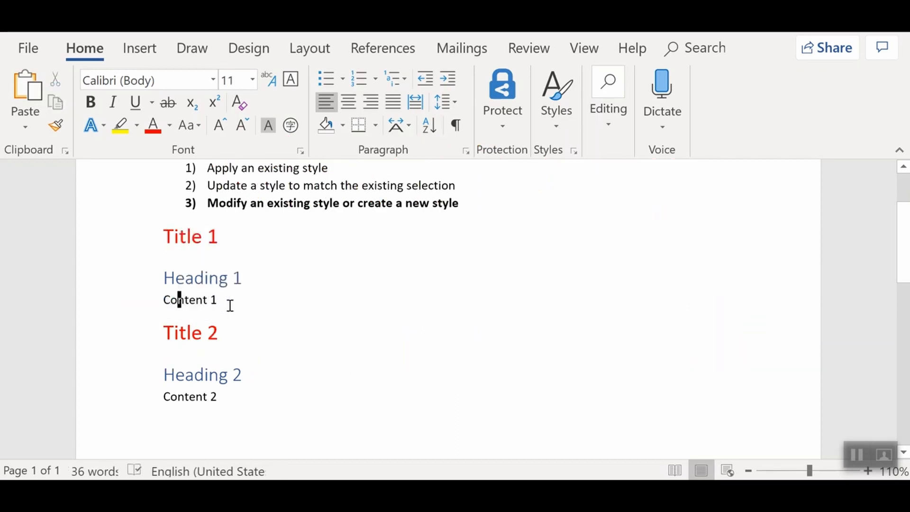
drag(218, 300, 164, 309)
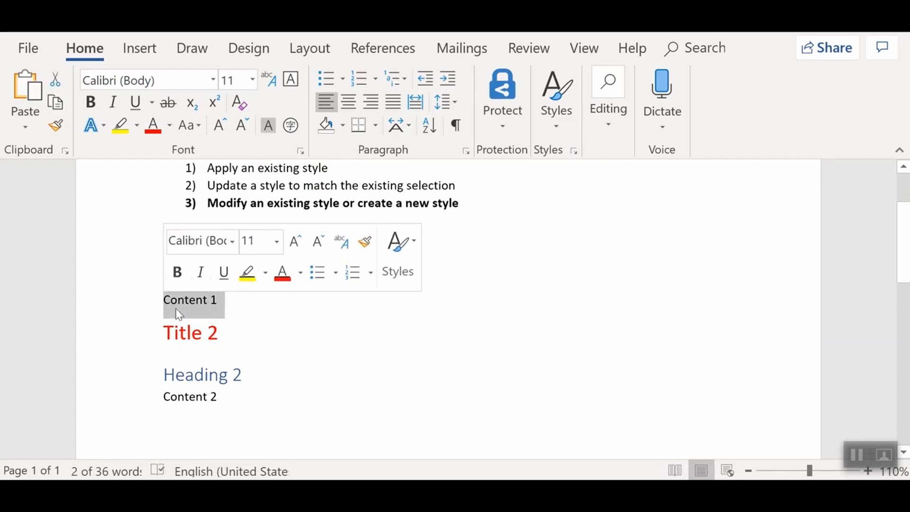
click(557, 105)
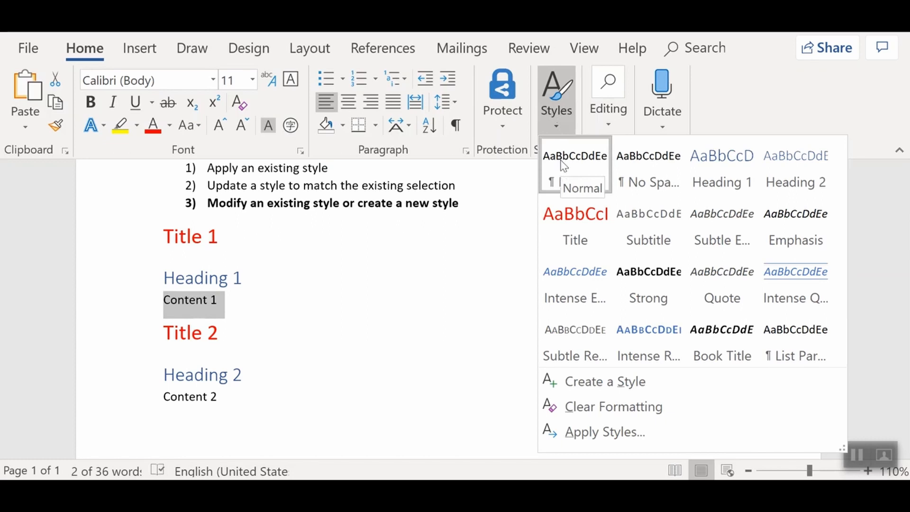
click(567, 380)
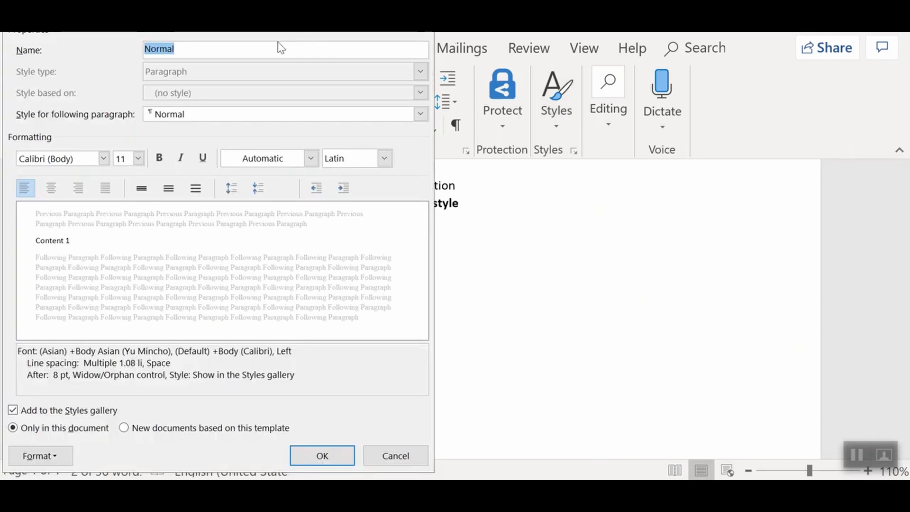
click(264, 53)
text(Test)
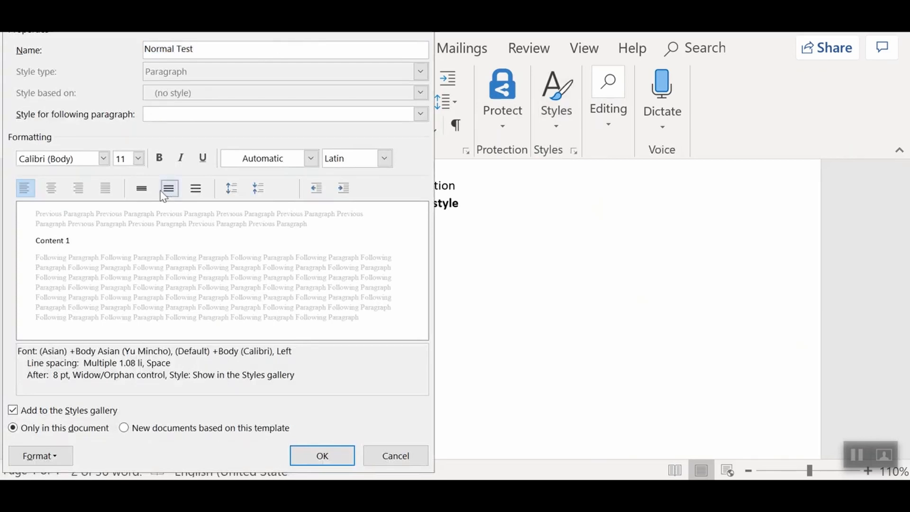
- Centre the style's text, set its line spacing to 1.5 lines and apply the modification
click(53, 191)
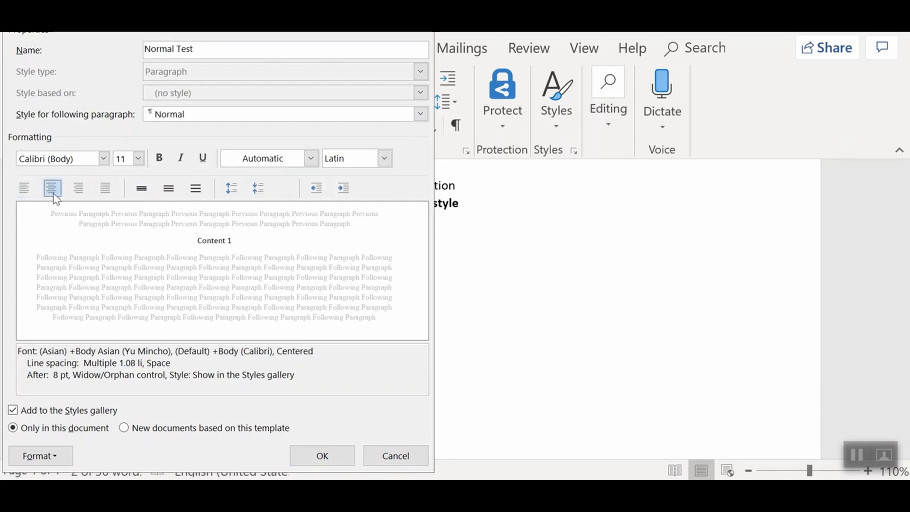
click(168, 189)
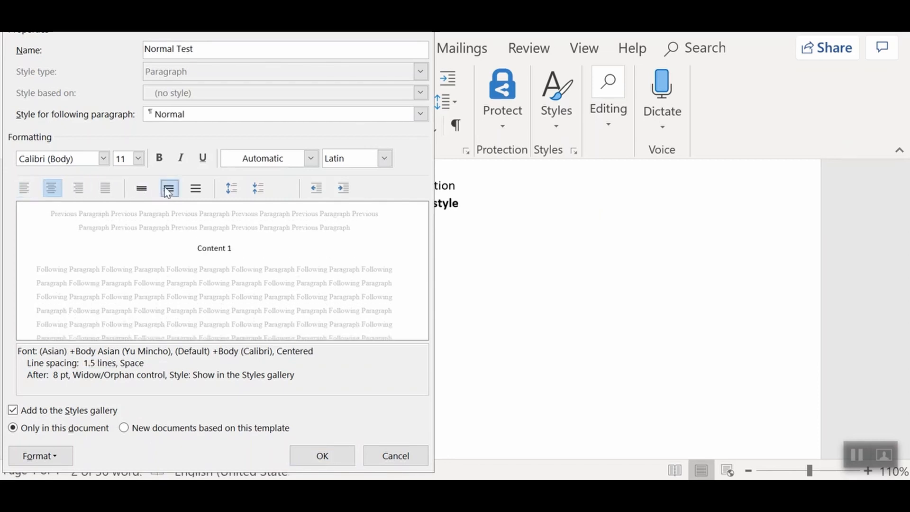
click(321, 456)
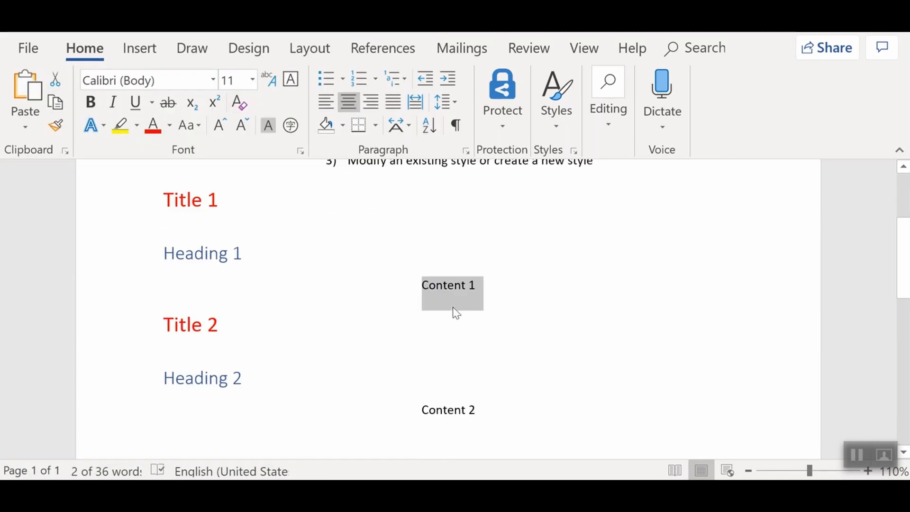
- Reopen the Normal Test style's settings and view the choices for the style of the following paragraph
click(559, 121)
right_click(576, 178)
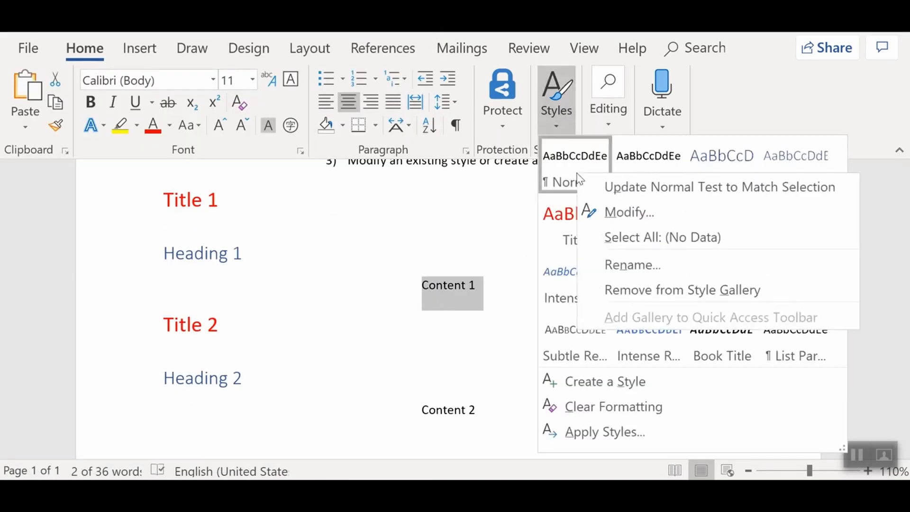
click(595, 213)
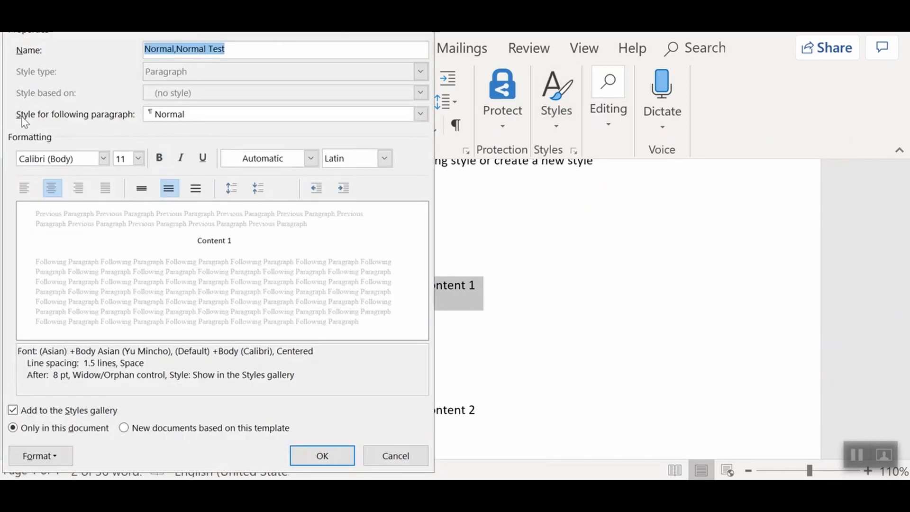
click(420, 115)
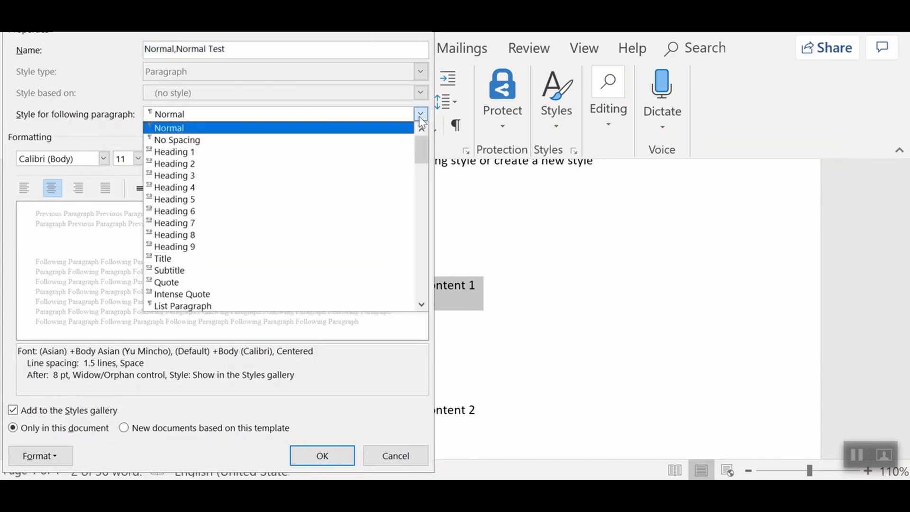
click(420, 116)
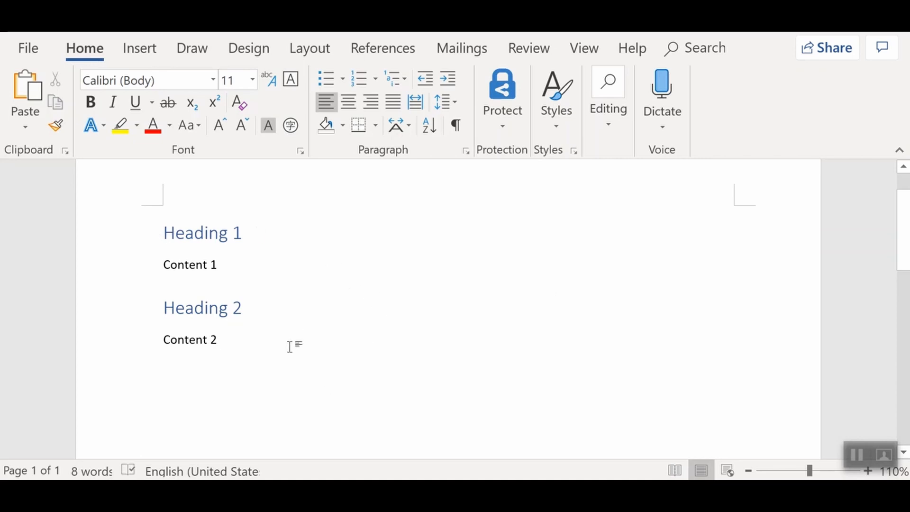
- Insert the built-in Automatic Table 1 table of contents before the Heading 1 line
click(162, 234)
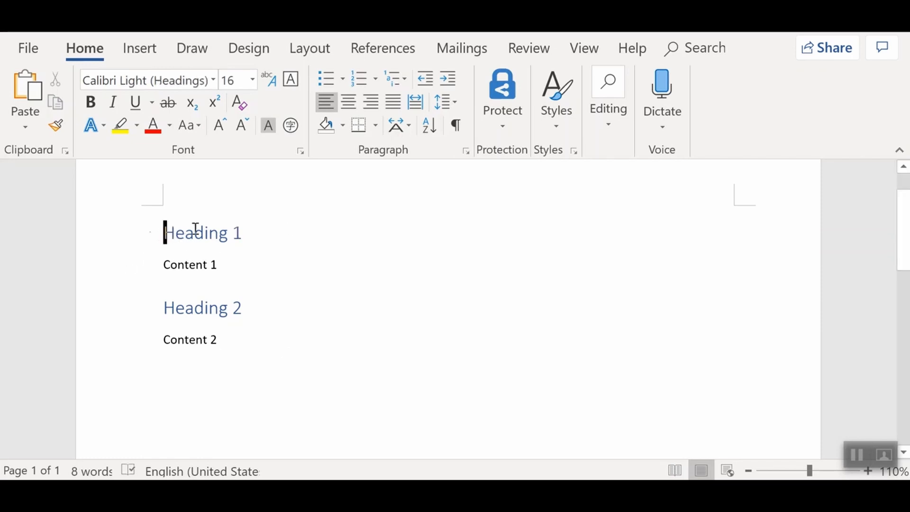
click(402, 54)
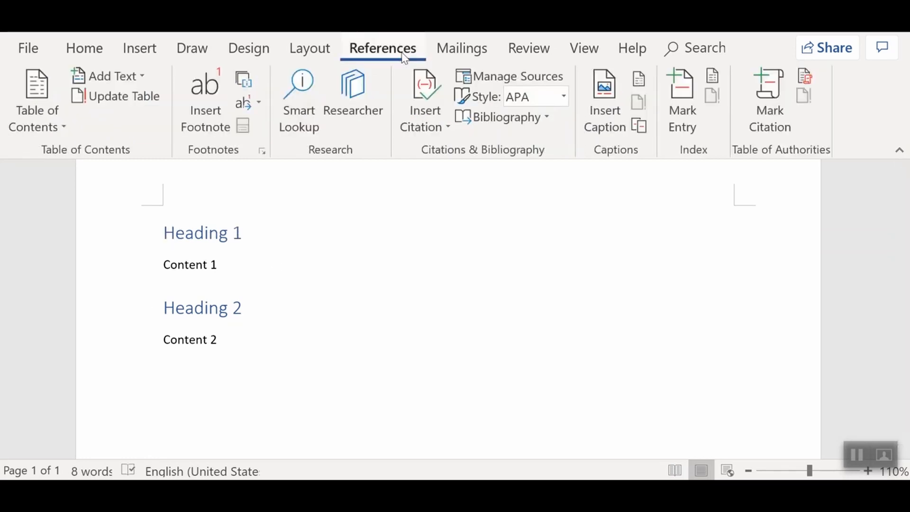
click(55, 122)
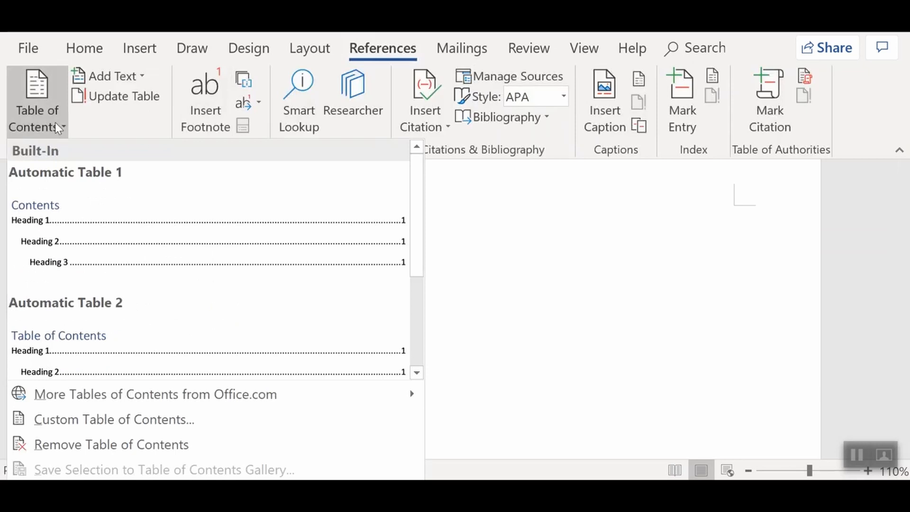
click(64, 228)
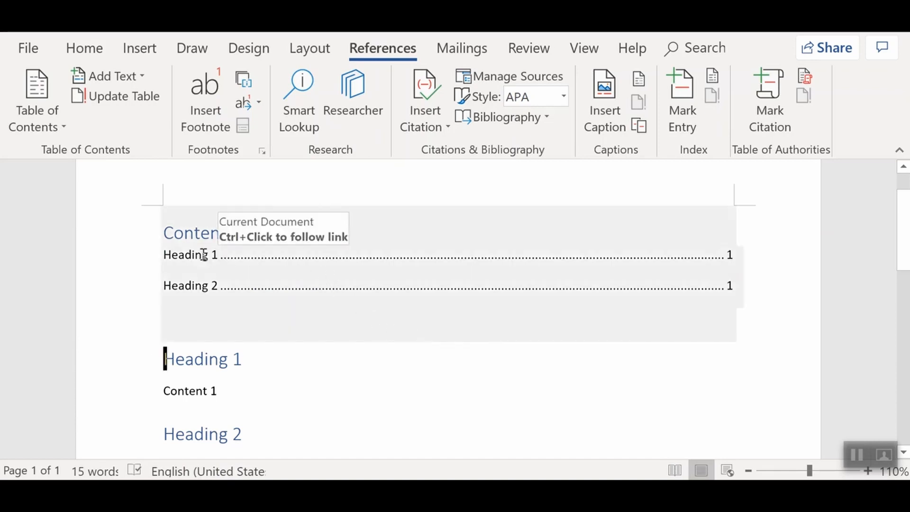
- Compare the table of contents entries with the Heading 1 and Heading 2 lines in the document body
click(203, 285)
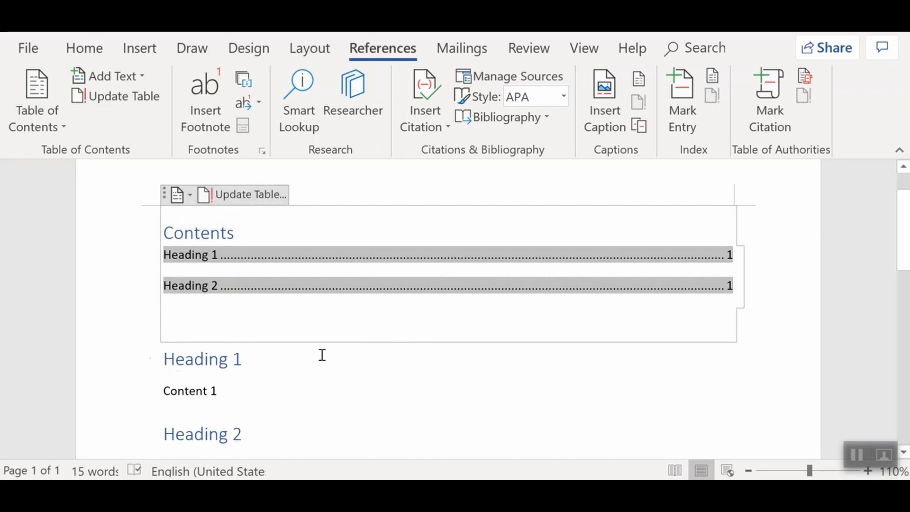
scroll(404, 351, down, 1)
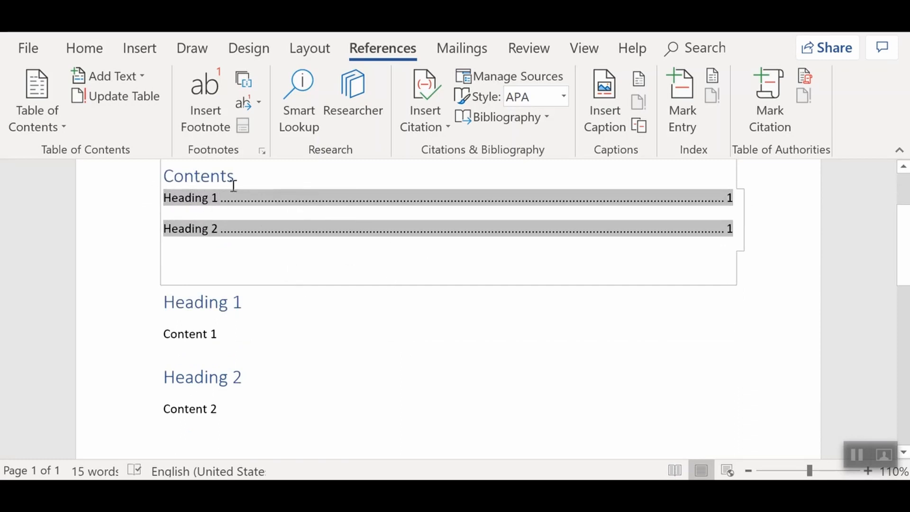
triple_click(191, 300)
click(196, 377)
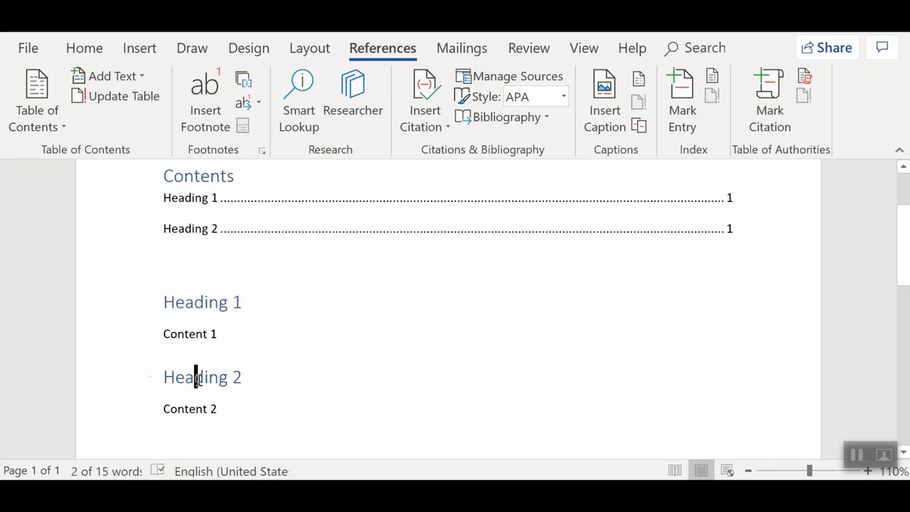
triple_click(196, 377)
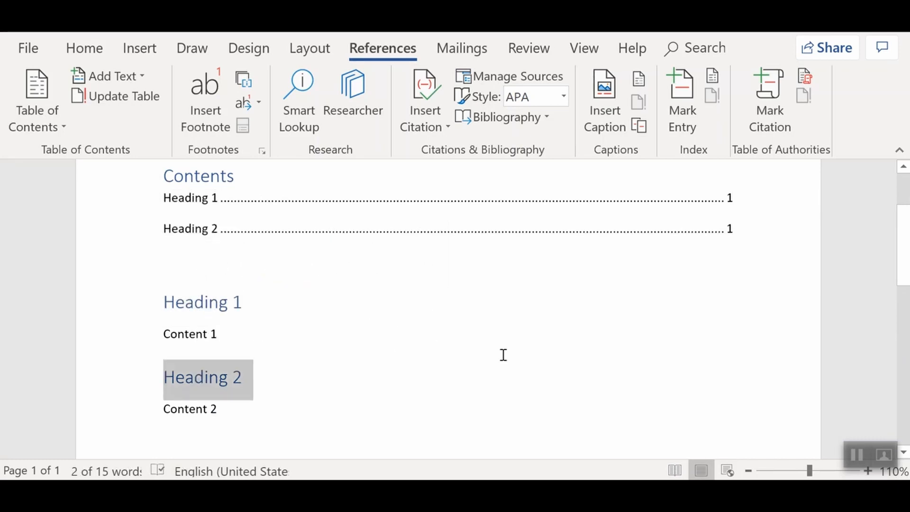